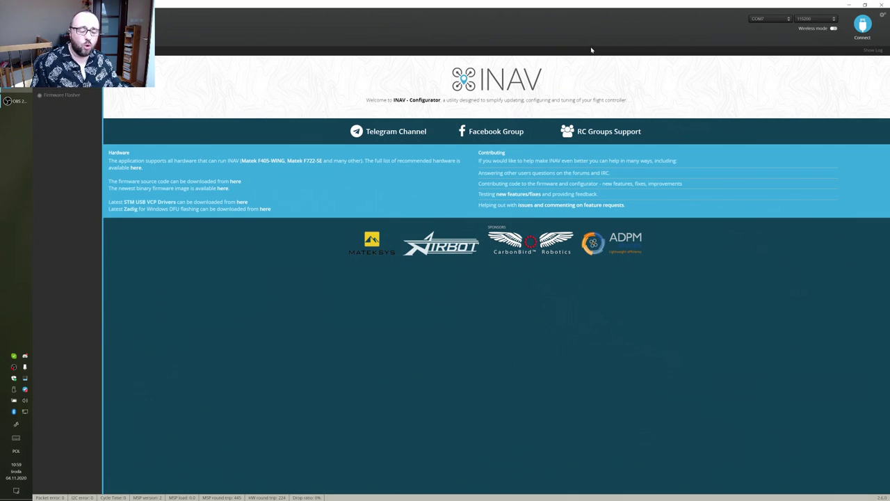
- Connect, assign UART5 to TBS SmartAudio, save and reboot, then check the Receiver channel values
click(861, 26)
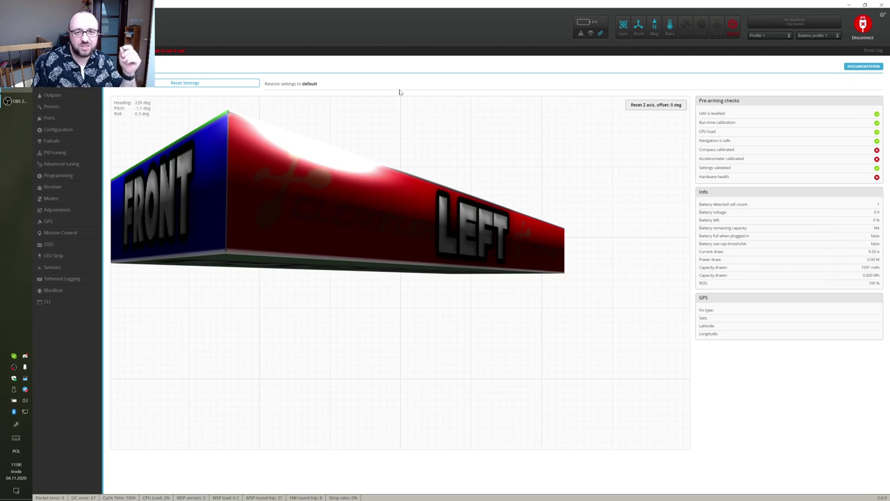
click(59, 119)
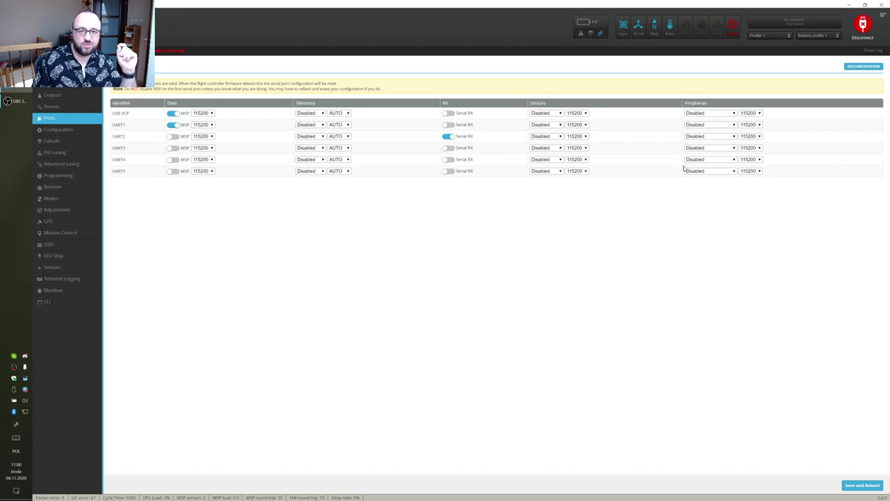
click(711, 171)
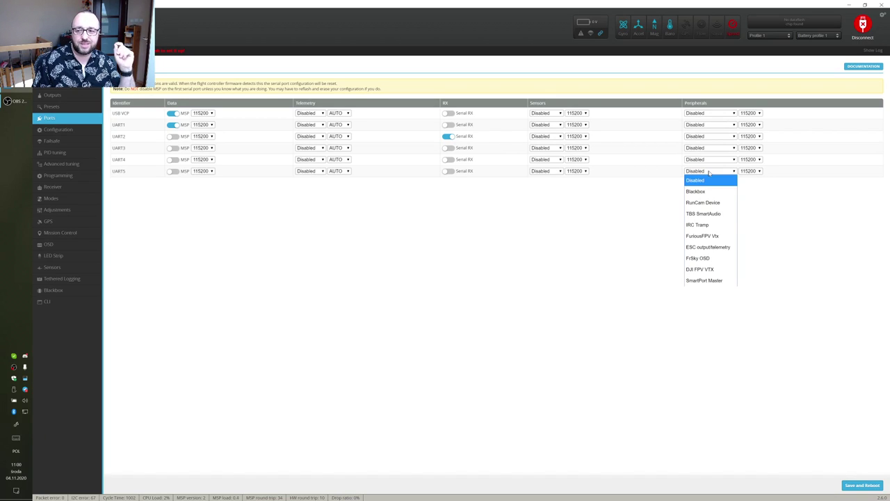
click(718, 215)
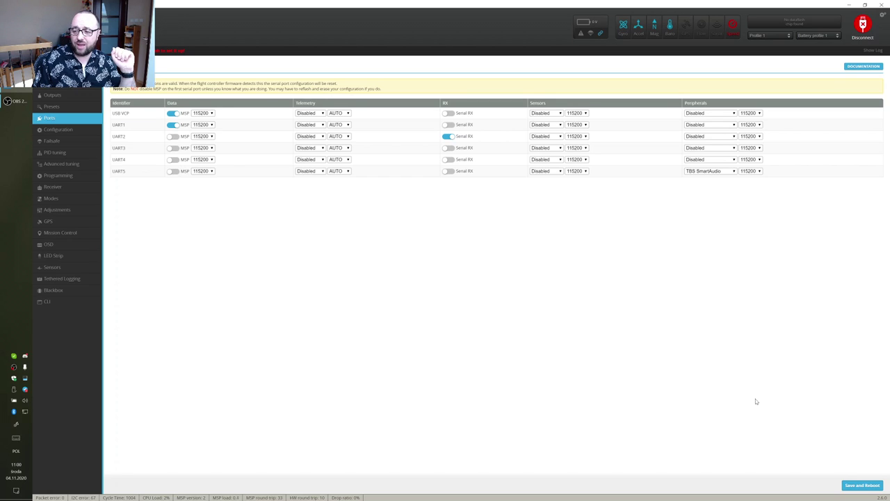
click(860, 485)
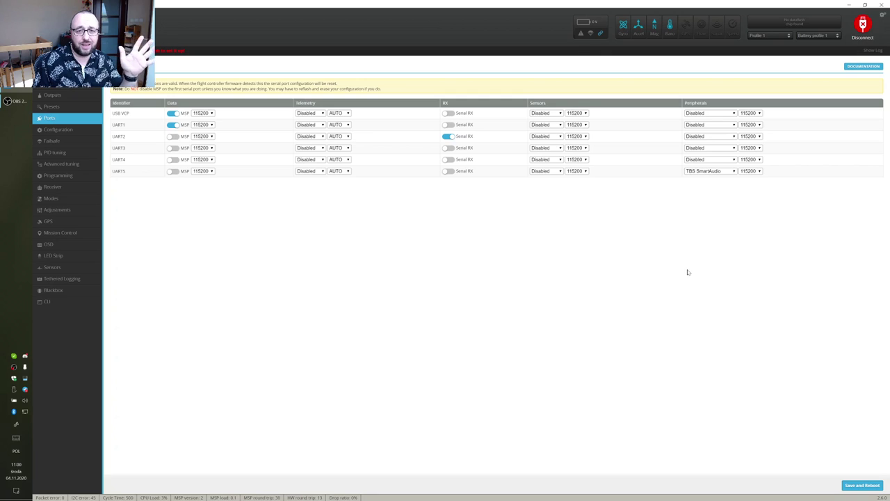
click(61, 187)
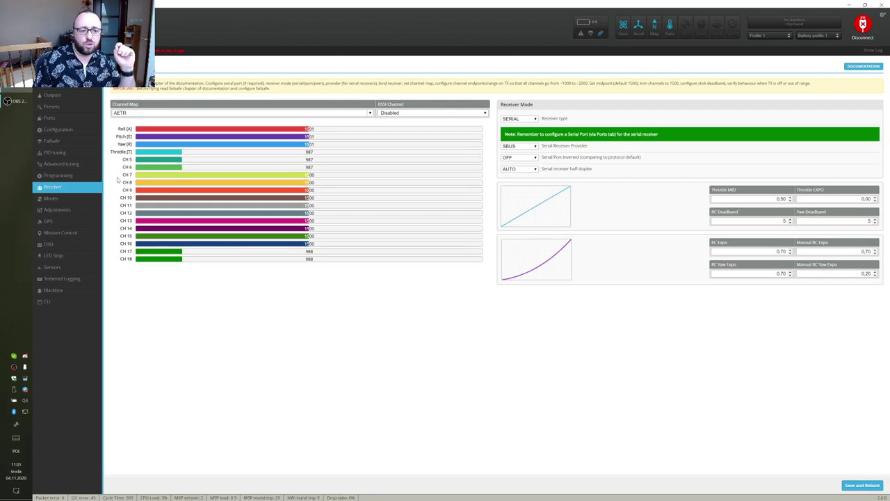
- Go to the Programming page and switch on logic condition 0
click(77, 179)
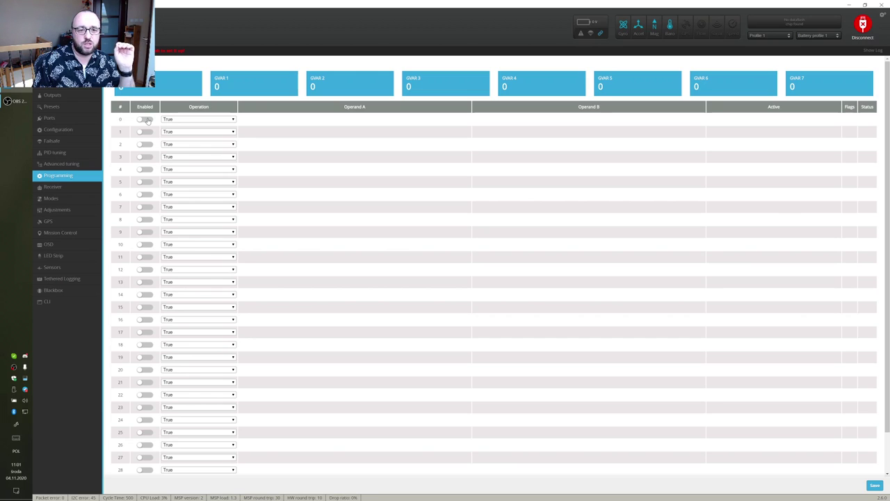
click(145, 119)
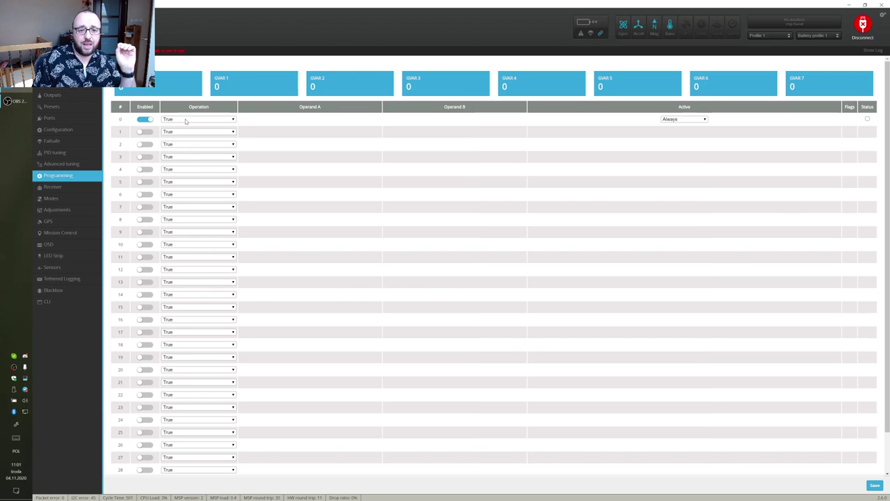
- Set condition 0 to Low, enable conditions 1 and 2 as Mid and High
click(186, 120)
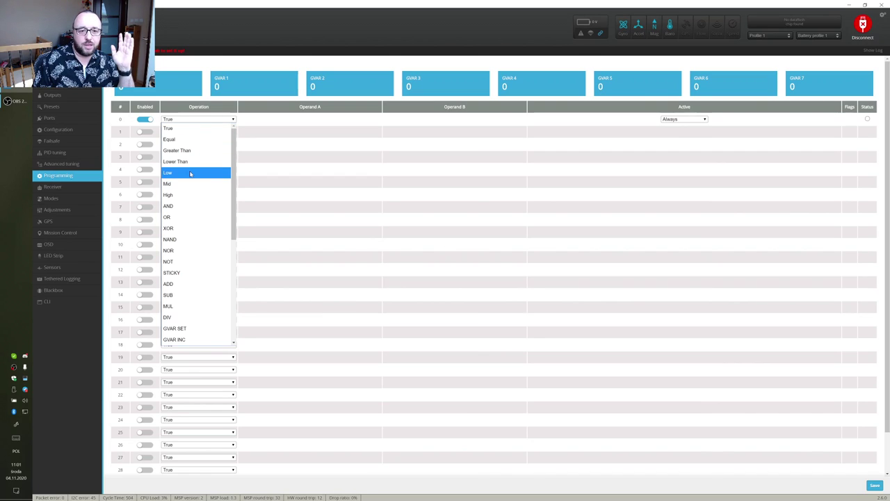
click(191, 173)
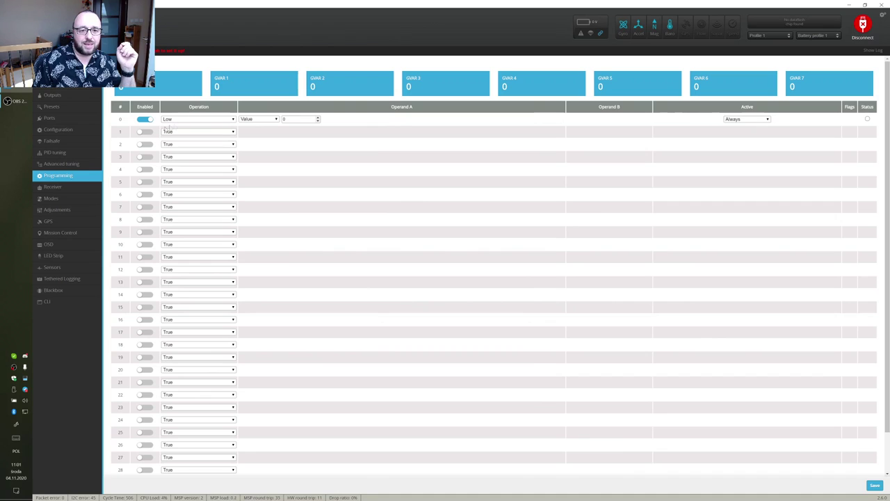
click(144, 131)
click(179, 132)
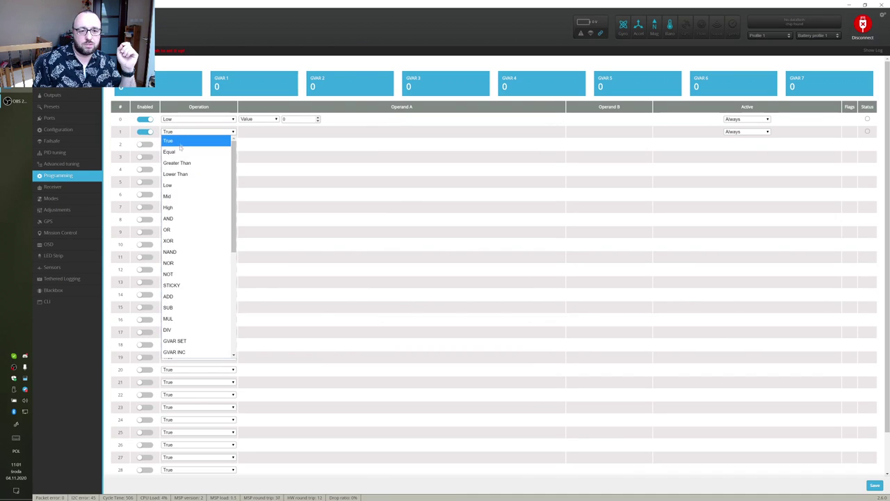
click(168, 196)
click(145, 144)
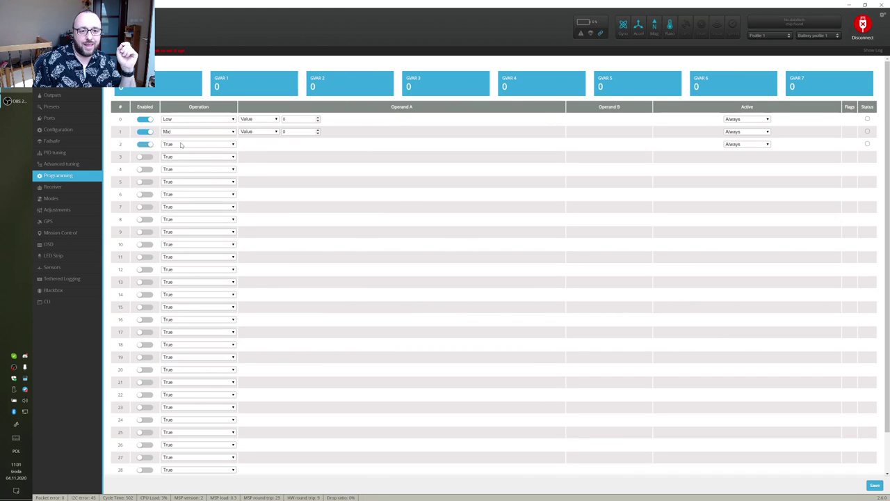
click(181, 144)
click(185, 221)
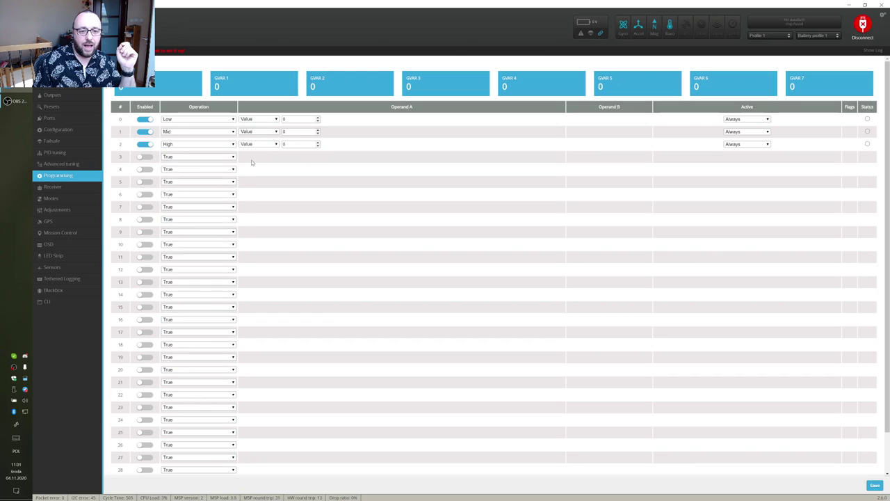
- Make Operand A of conditions 0, 1 and 2 read RC Channel 6
click(276, 119)
click(253, 132)
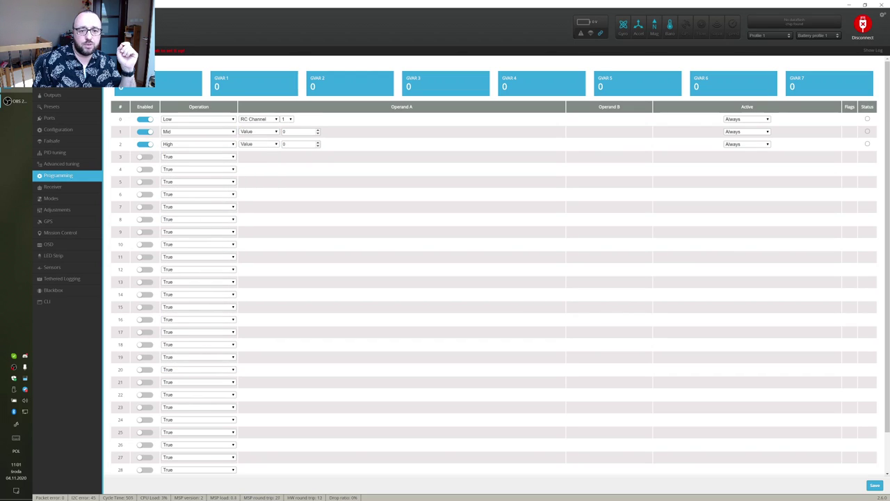
click(289, 119)
click(286, 182)
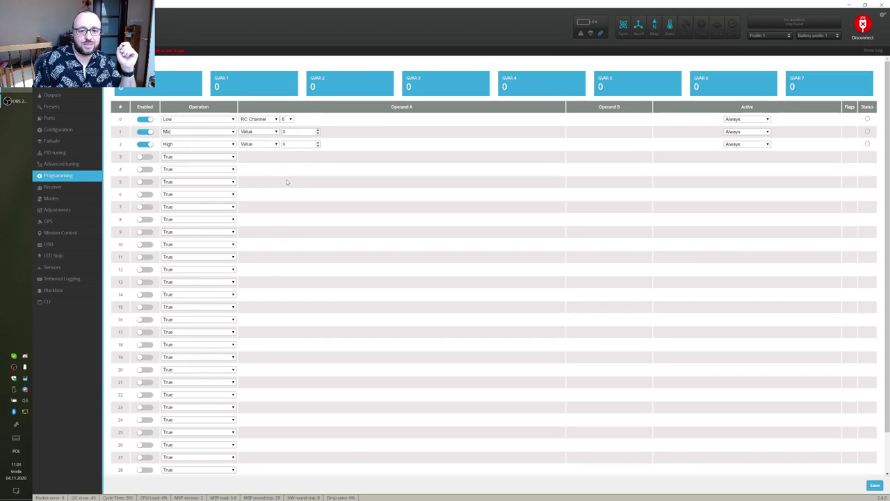
click(261, 132)
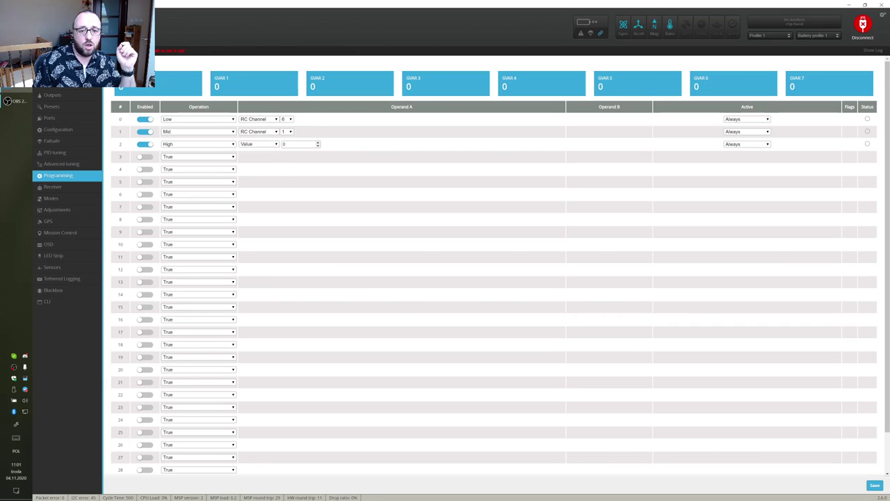
click(290, 133)
click(285, 196)
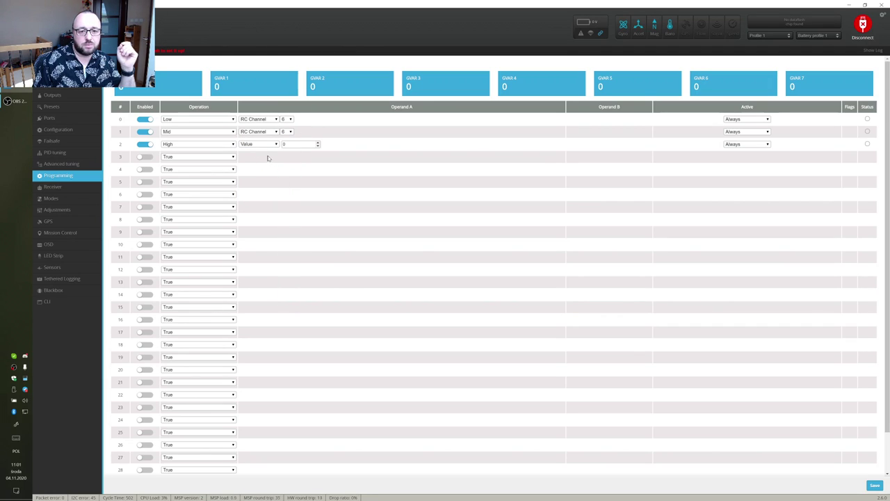
click(268, 144)
click(256, 167)
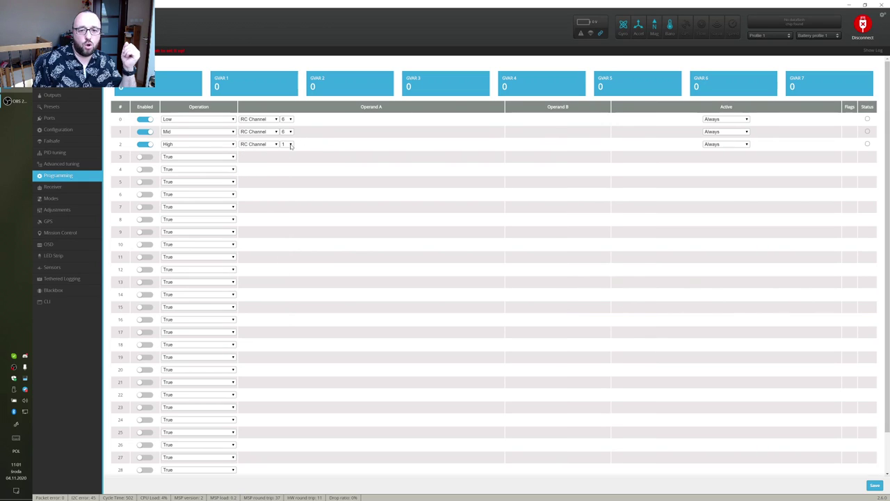
click(290, 144)
click(286, 209)
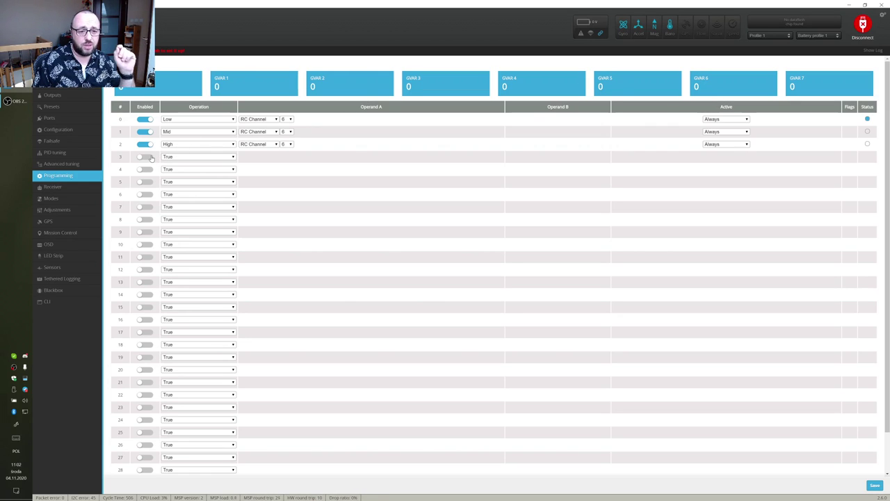
- Enable logic conditions 3, 4 and 5
click(151, 158)
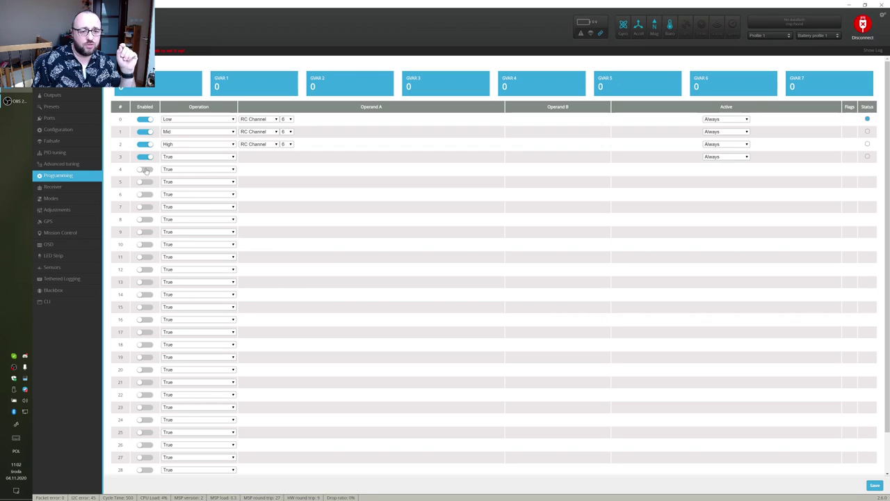
click(145, 170)
click(144, 182)
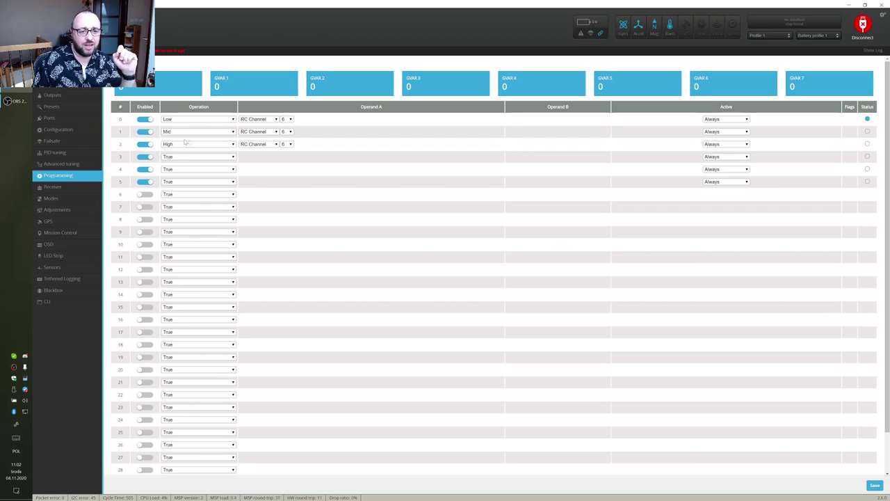
- Set the operation of conditions 3, 4 and 5 to SET VTX POWER LEVEL
click(168, 158)
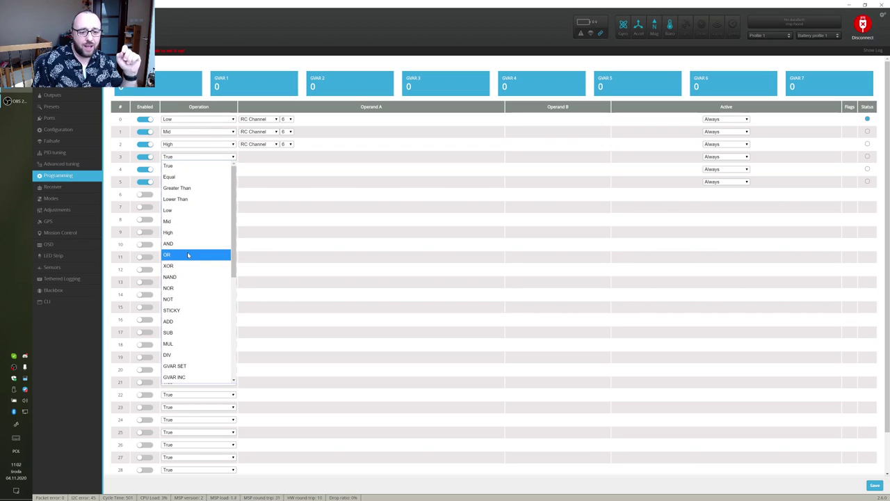
scroll(201, 271, down, 5)
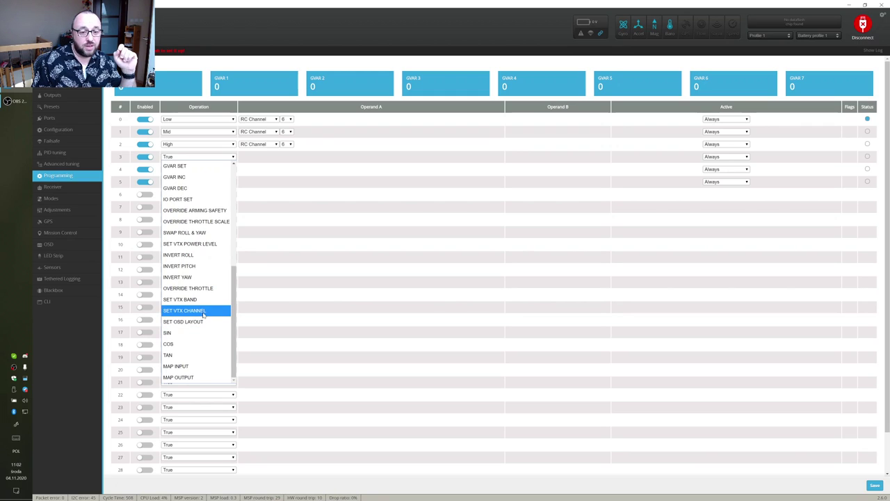
click(204, 244)
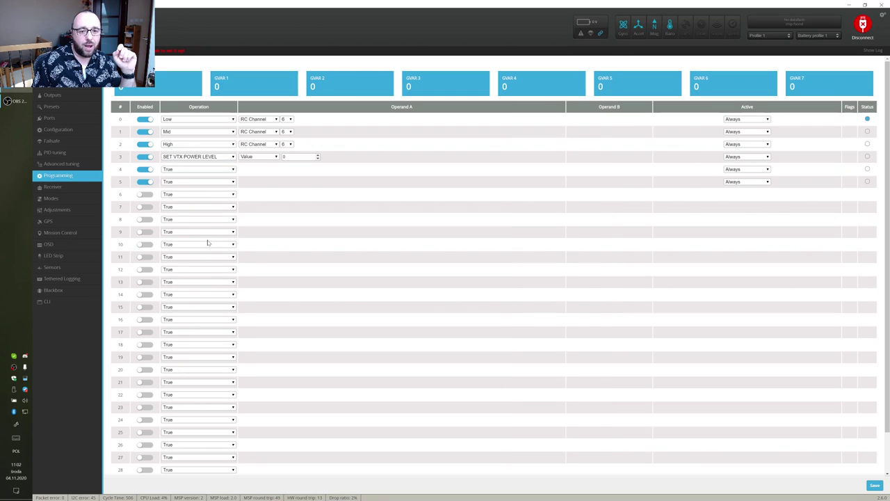
click(185, 170)
scroll(188, 260, down, 5)
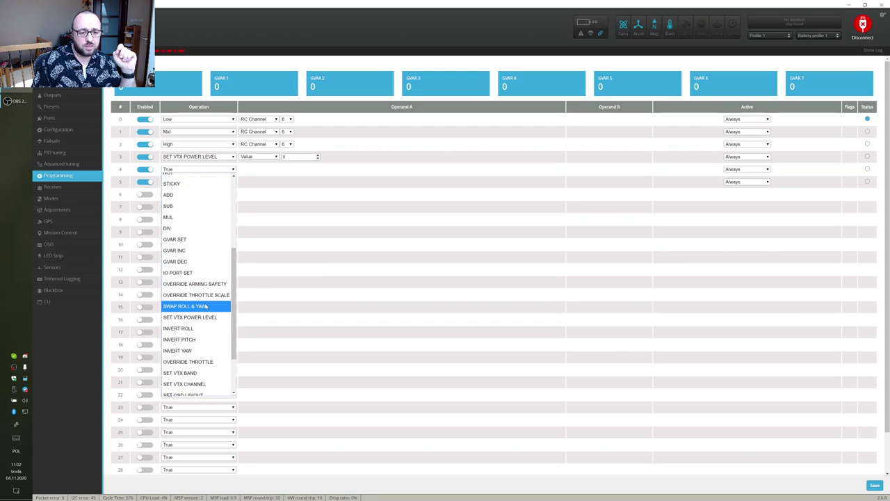
click(198, 317)
click(187, 182)
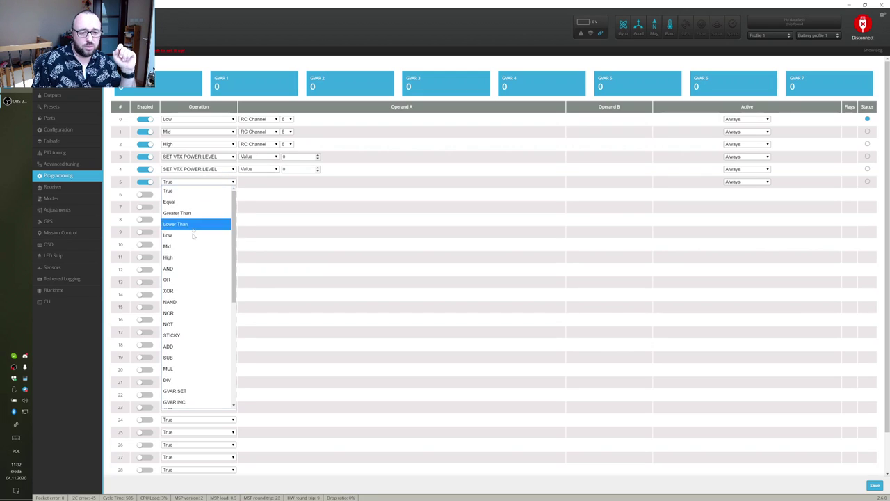
scroll(199, 336, down, 6)
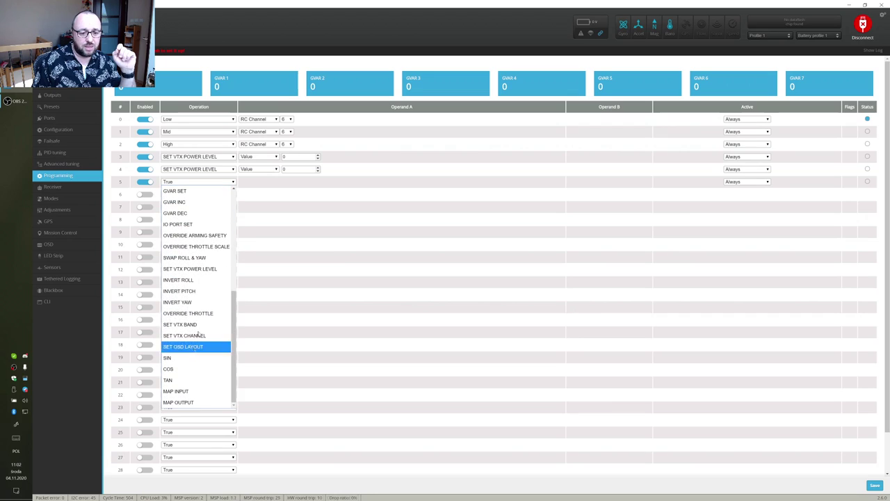
click(198, 269)
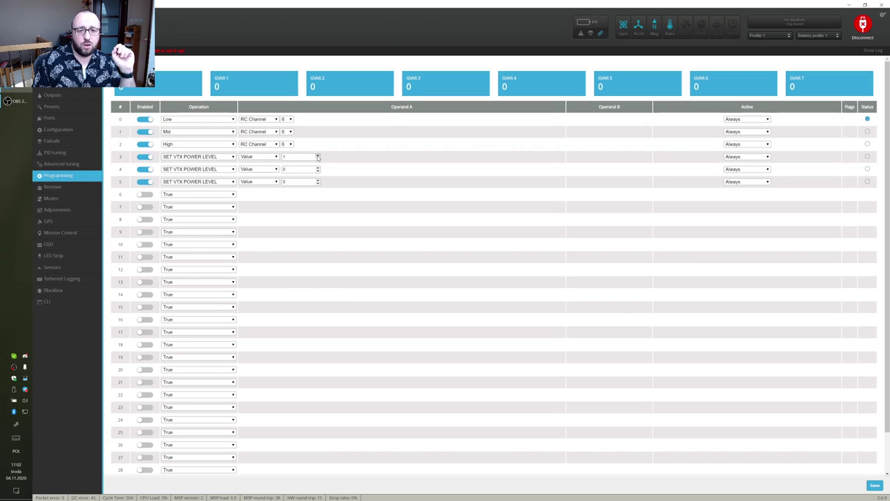
- Raise condition 4's power level value to 2 and condition 5's to 4
click(318, 168)
click(318, 168)
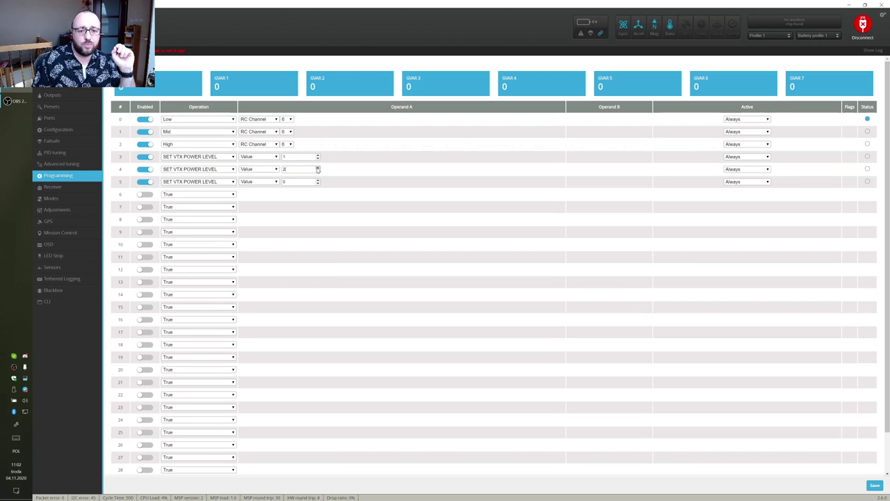
click(317, 179)
click(318, 179)
click(318, 179)
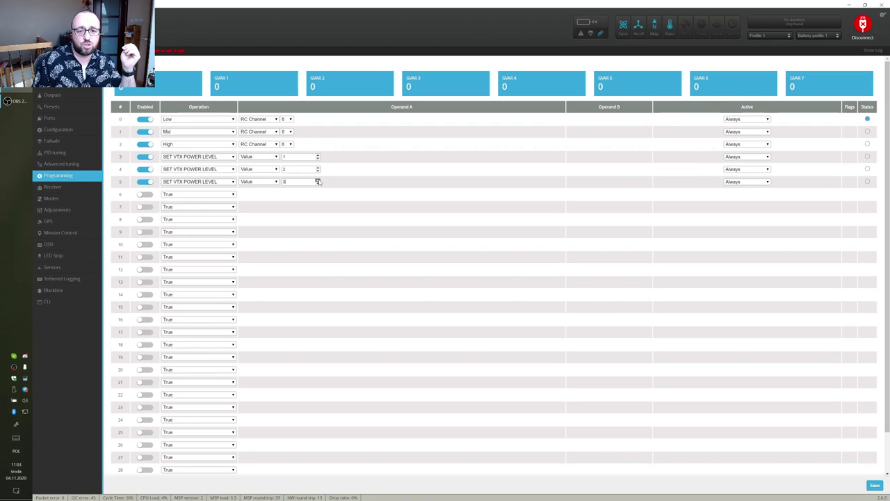
click(318, 179)
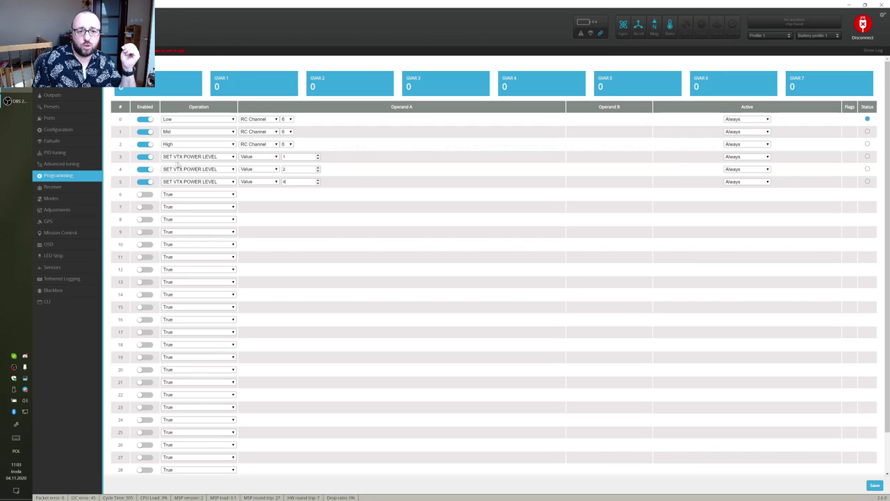
- Activate conditions 3, 4 and 5 by Logic Conditions 0, 1 and 2 respectively
click(738, 157)
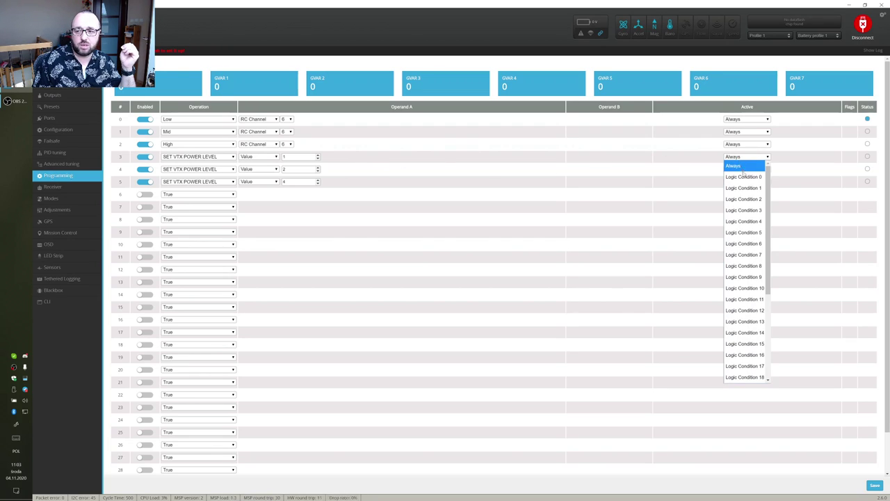
click(738, 176)
click(738, 171)
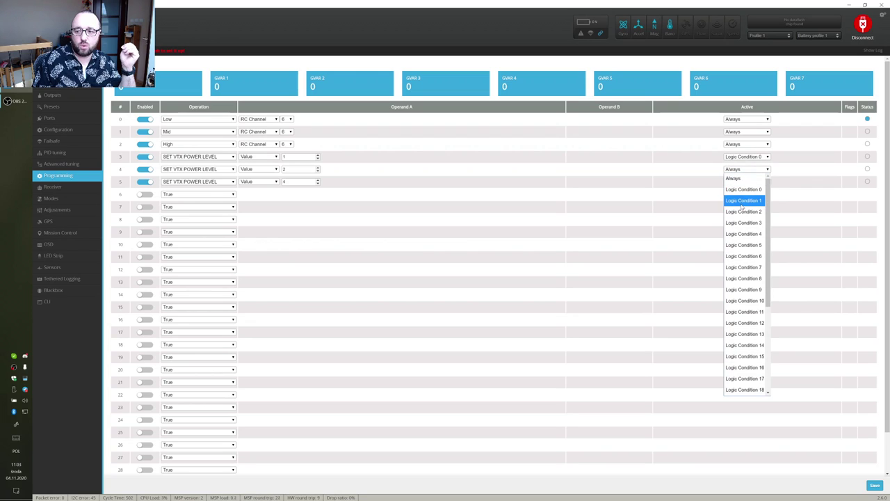
click(741, 185)
click(740, 182)
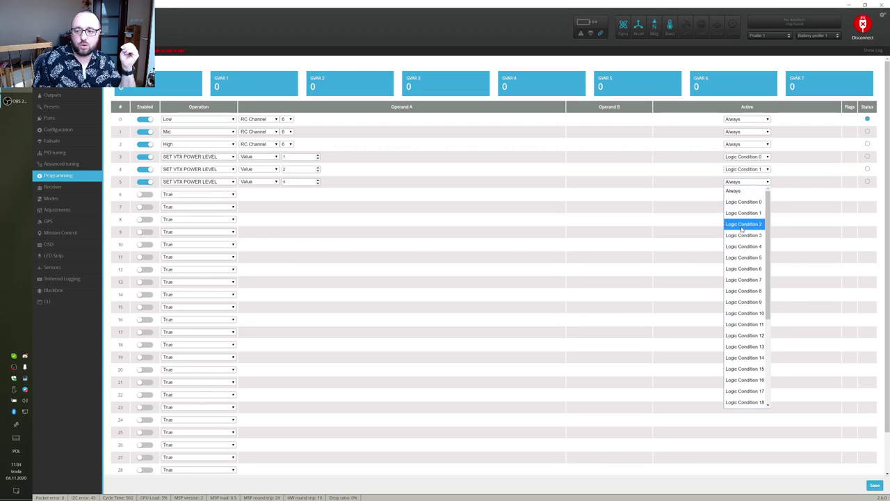
click(741, 224)
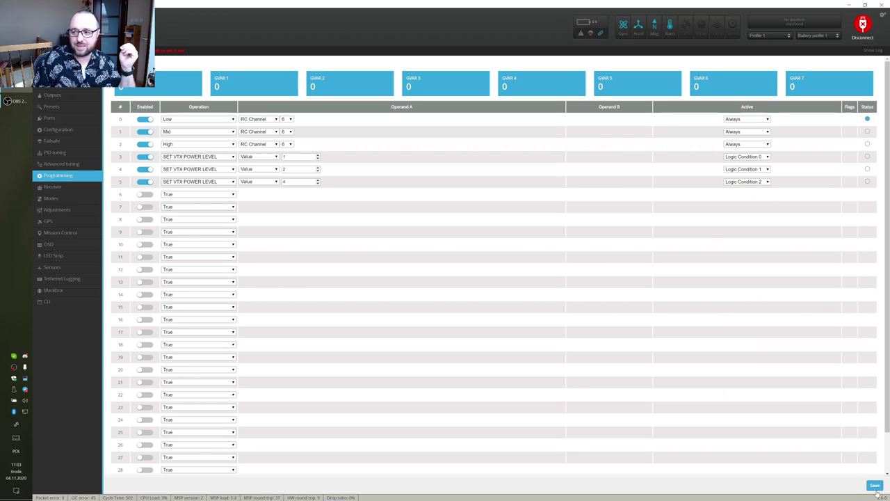